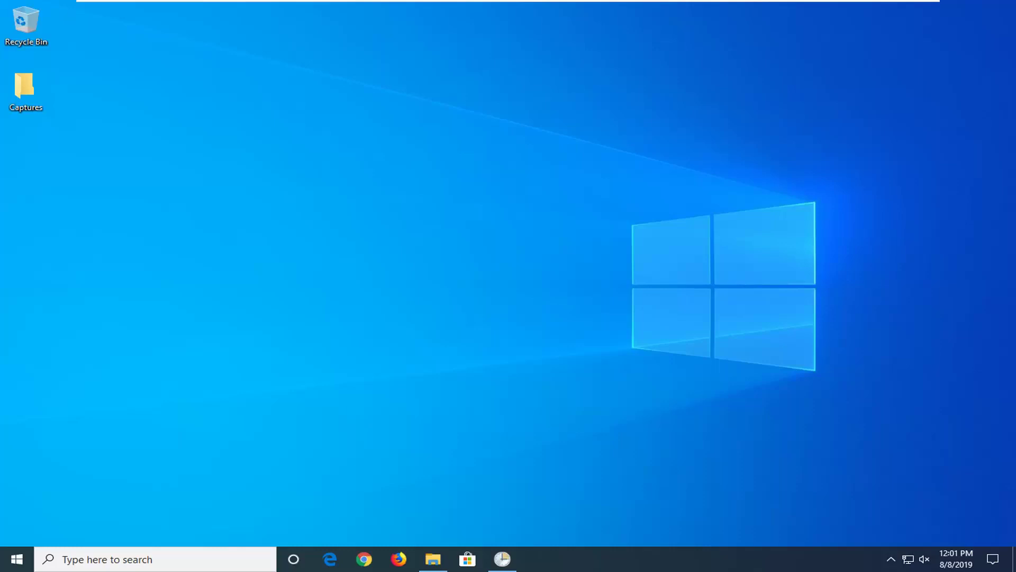
Search 'control panel' from the Start menu and open Control Panel.
{"action": "left_click", "coordinate": [17, 559]}
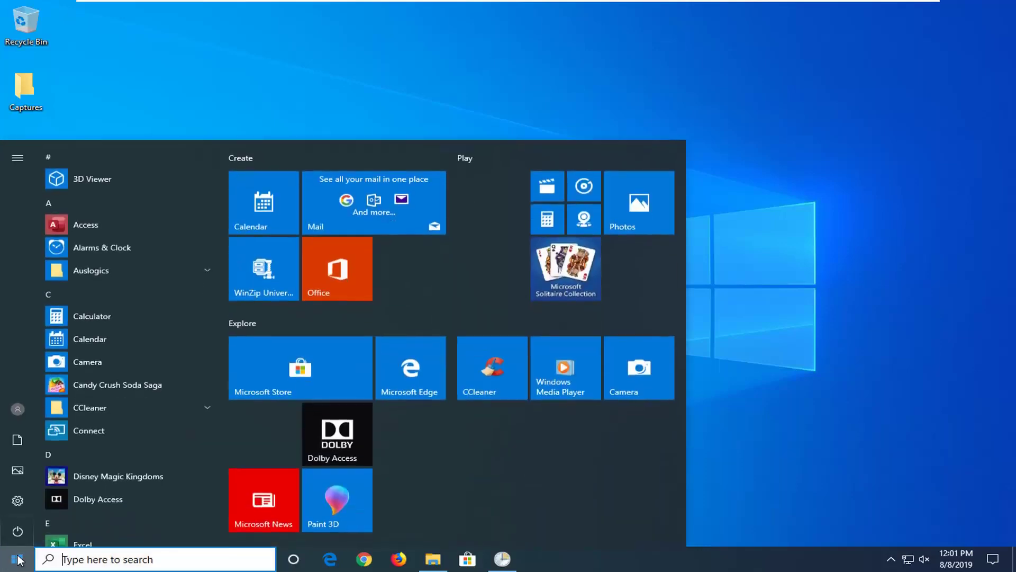
{"action": "type", "text": "contr"}
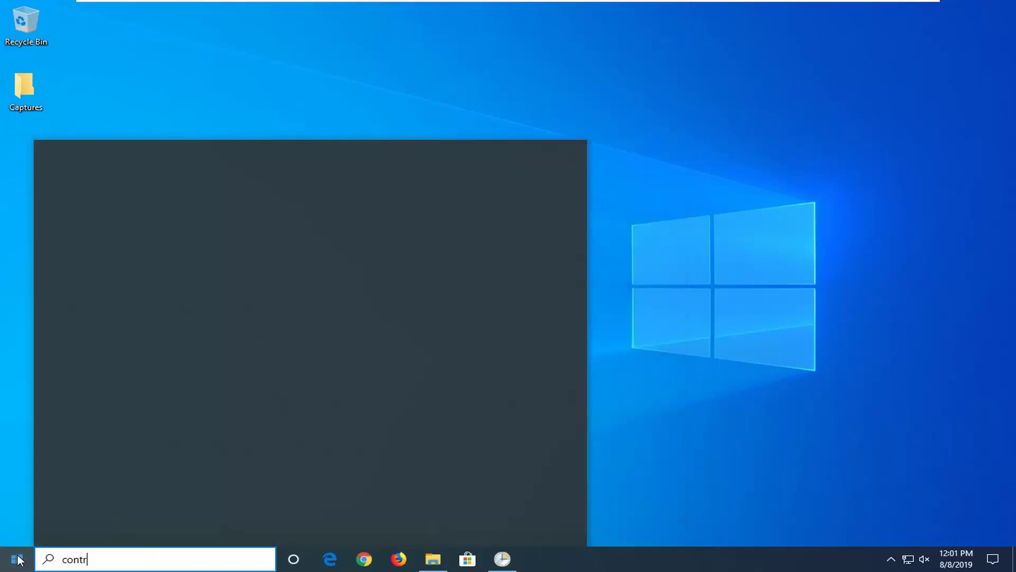
{"action": "type", "text": "ol panel"}
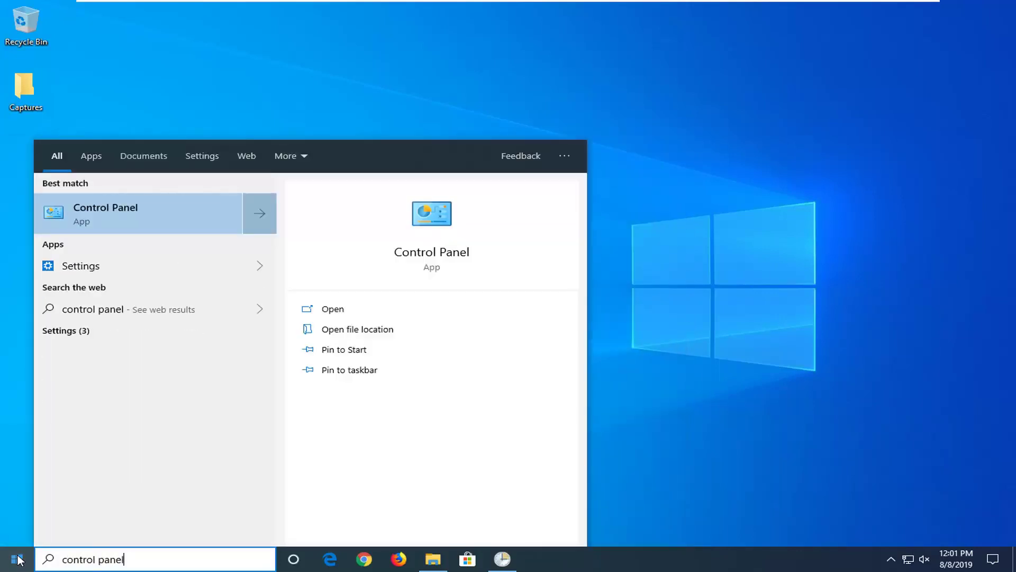
{"action": "left_click", "coordinate": [114, 221]}
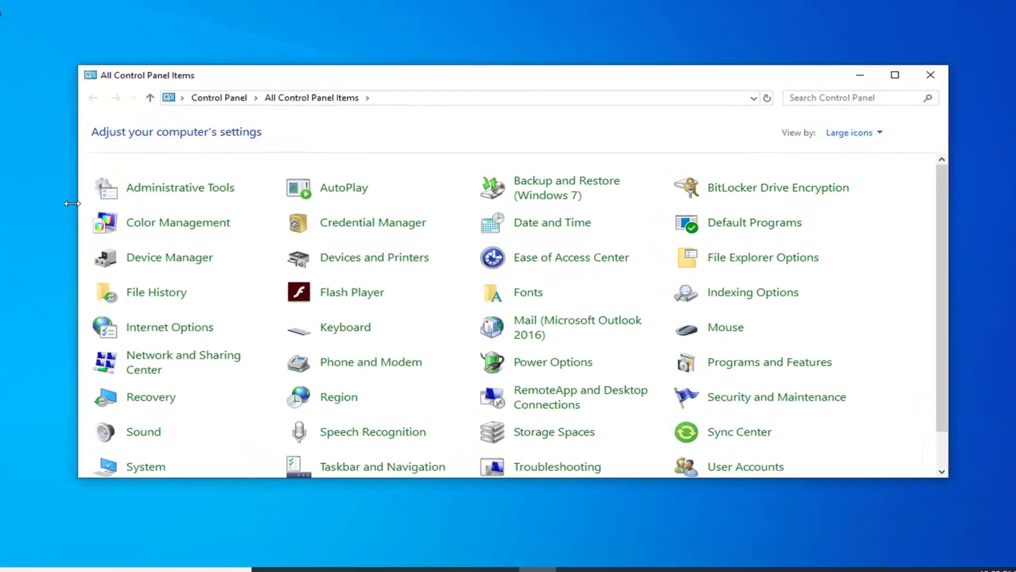
Keep the Large icons view and open Network and Sharing Center.
{"action": "left_click", "coordinate": [853, 126]}
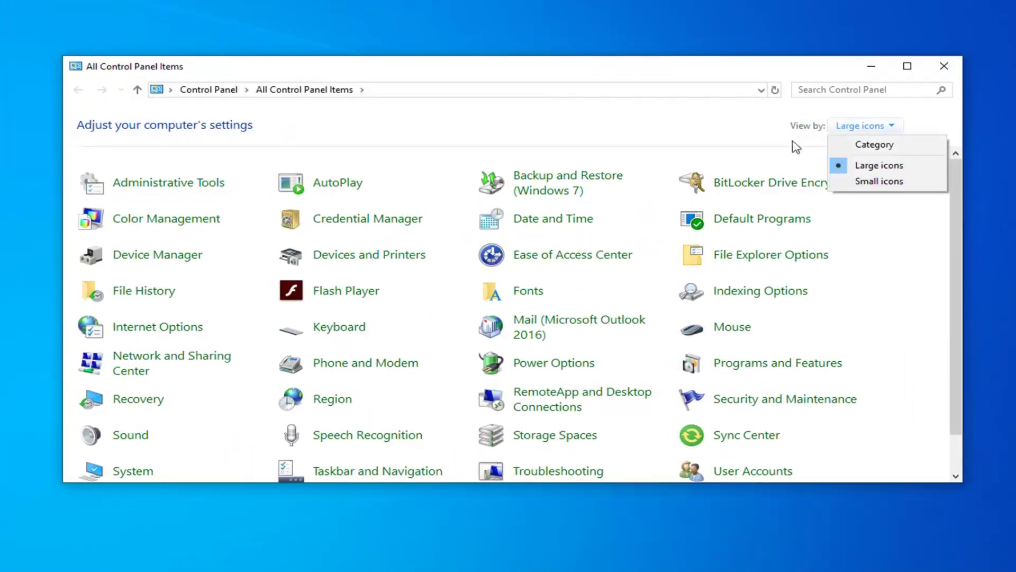
{"action": "left_click", "coordinate": [699, 131]}
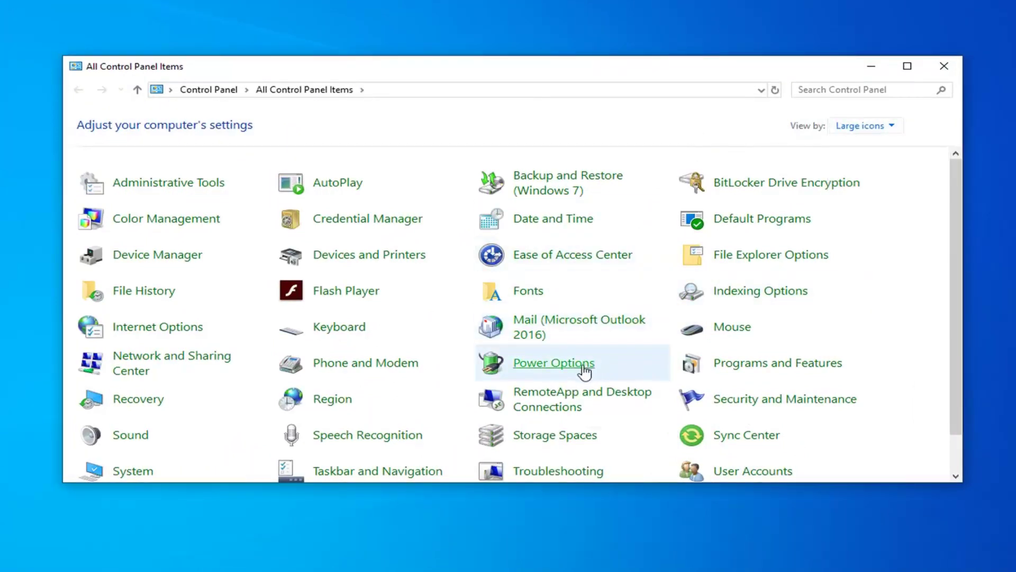
{"action": "left_click", "coordinate": [121, 367]}
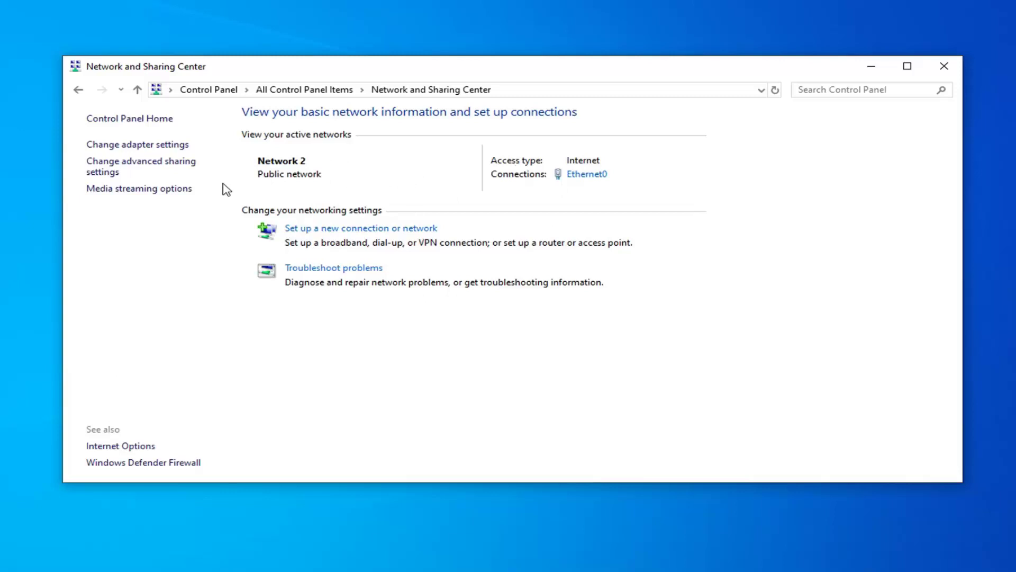
Open Ethernet0's Intel 82574L adapter properties and move the dialog to the centre.
{"action": "left_click", "coordinate": [587, 175]}
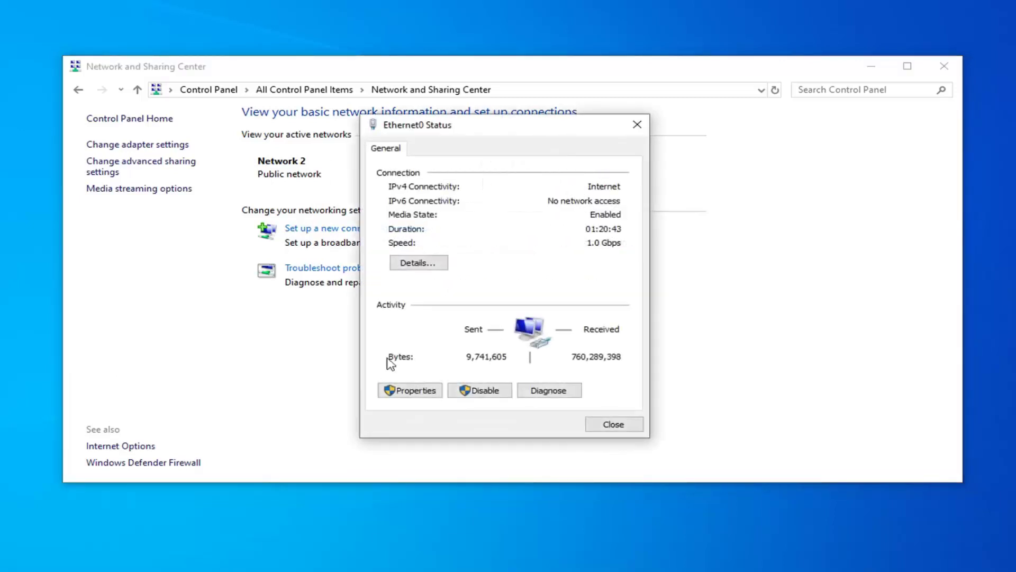
{"action": "left_click", "coordinate": [431, 392]}
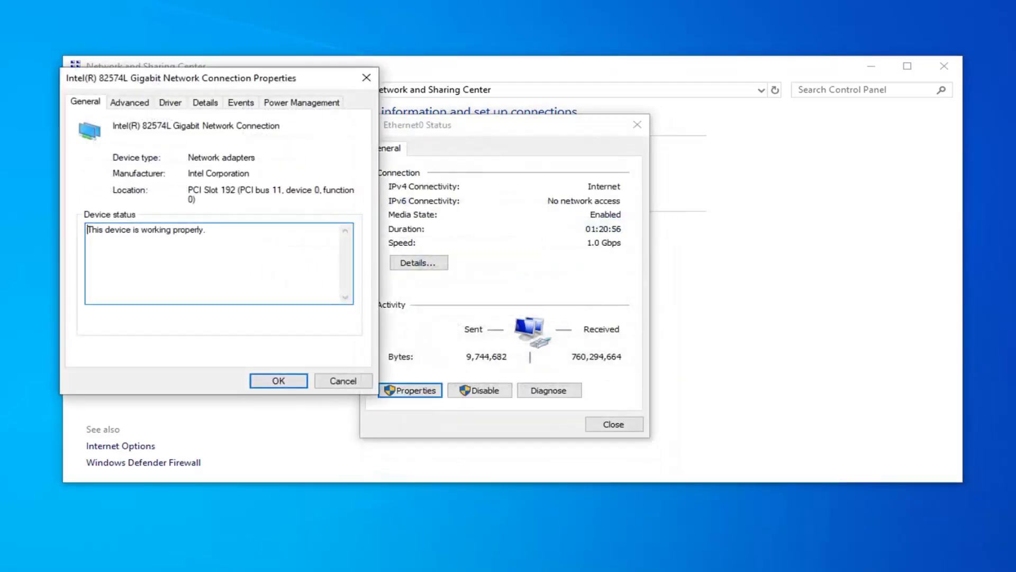
{"action": "left_click_drag", "start_coordinate": [223, 84], "coordinate": [488, 126]}
Check Flow Control under Advanced, keep Rx & Tx Enabled, and close both adapter dialogs.
{"action": "left_click", "coordinate": [389, 144]}
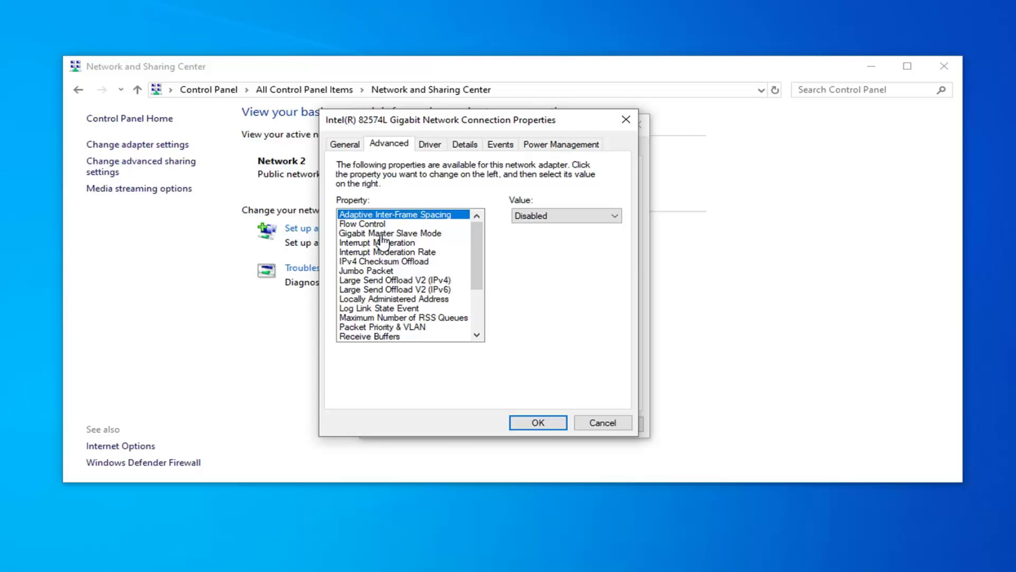
{"action": "left_click", "coordinate": [373, 224]}
{"action": "scroll", "coordinate": [372, 258], "scroll_direction": "down", "scroll_amount": 1}
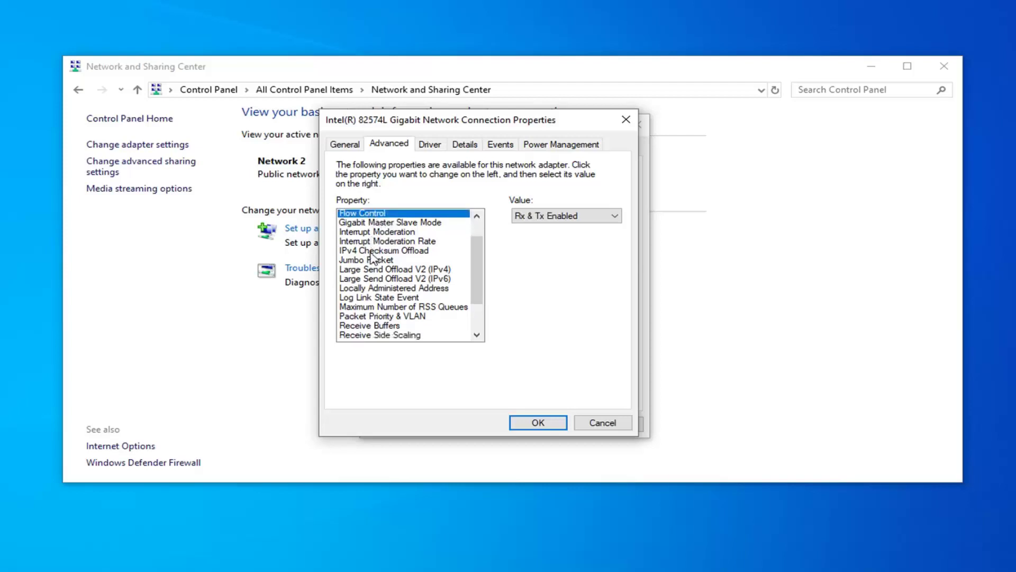
{"action": "scroll", "coordinate": [372, 258], "scroll_direction": "down", "scroll_amount": 2}
{"action": "scroll", "coordinate": [368, 262], "scroll_direction": "up", "scroll_amount": 3}
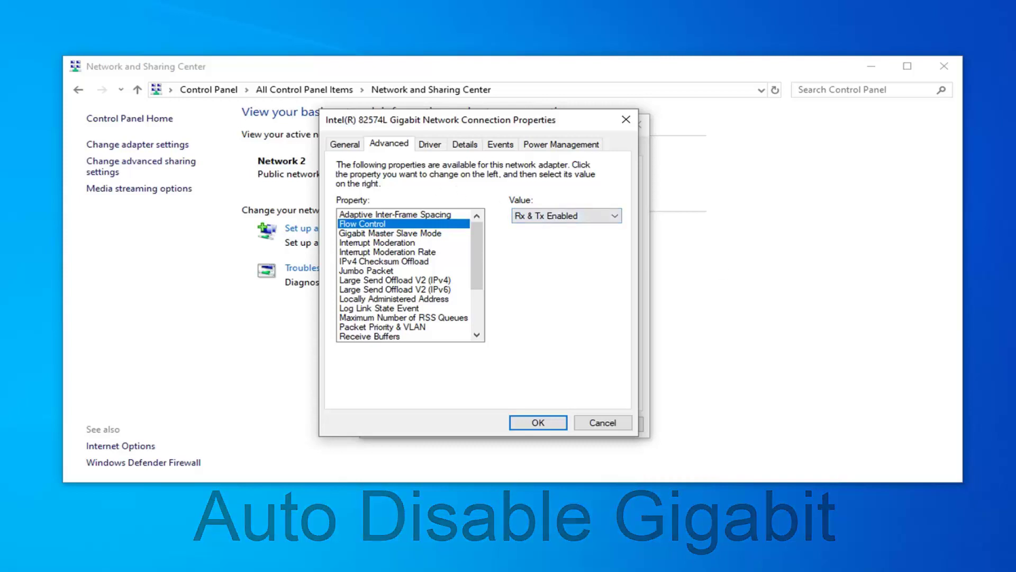
{"action": "left_click", "coordinate": [608, 222]}
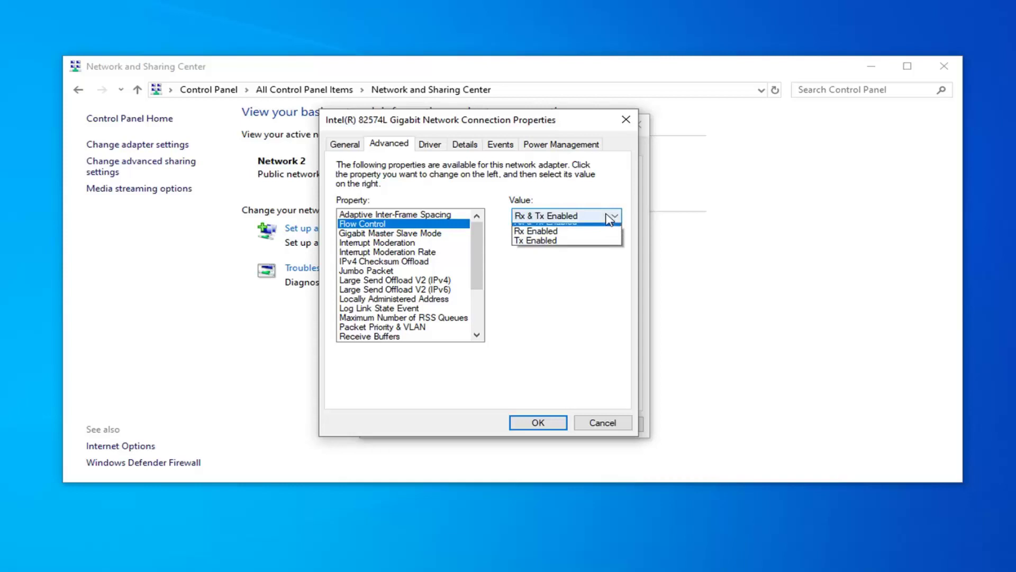
{"action": "left_click", "coordinate": [601, 197]}
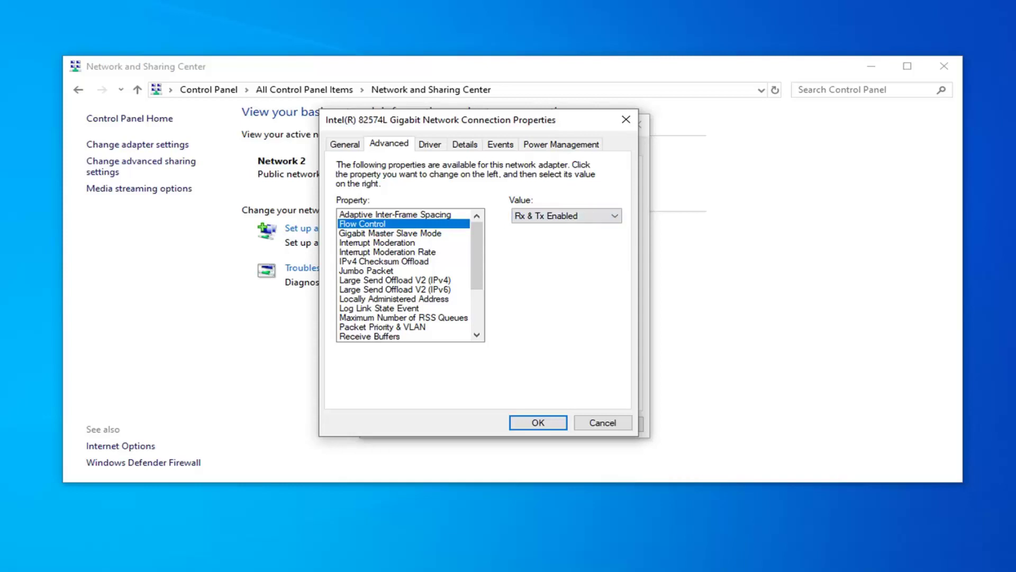
{"action": "left_click", "coordinate": [545, 426]}
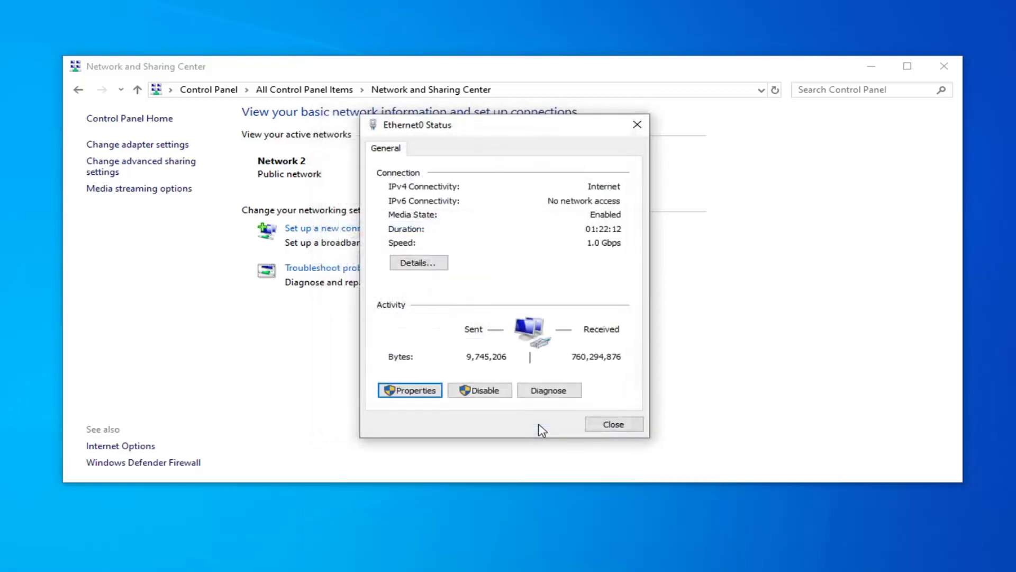
{"action": "left_click", "coordinate": [609, 426]}
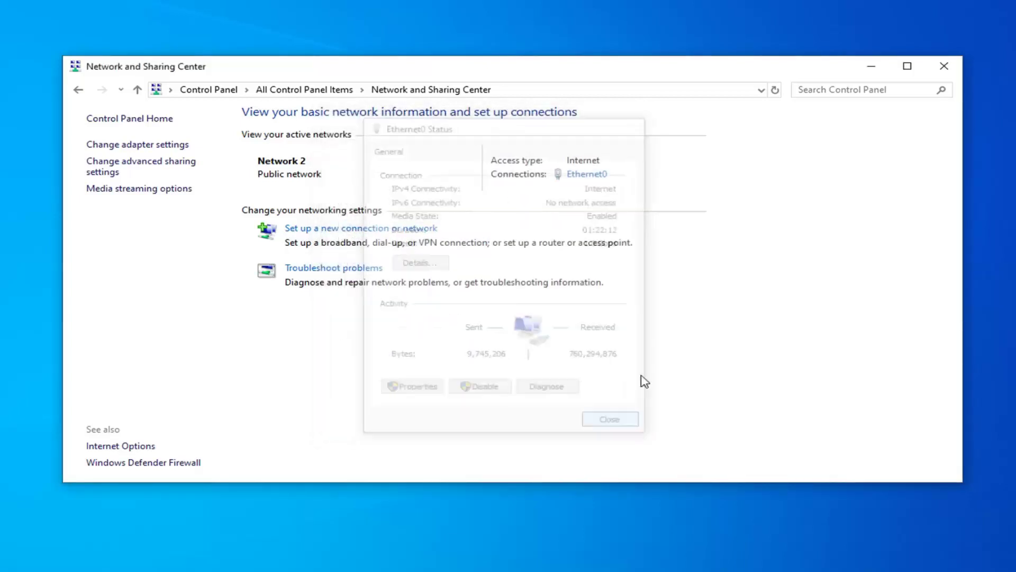
Close Network and Sharing Center, then search 'device manager' and launch Device Manager.
{"action": "left_click", "coordinate": [942, 68]}
{"action": "key", "text": "super"}
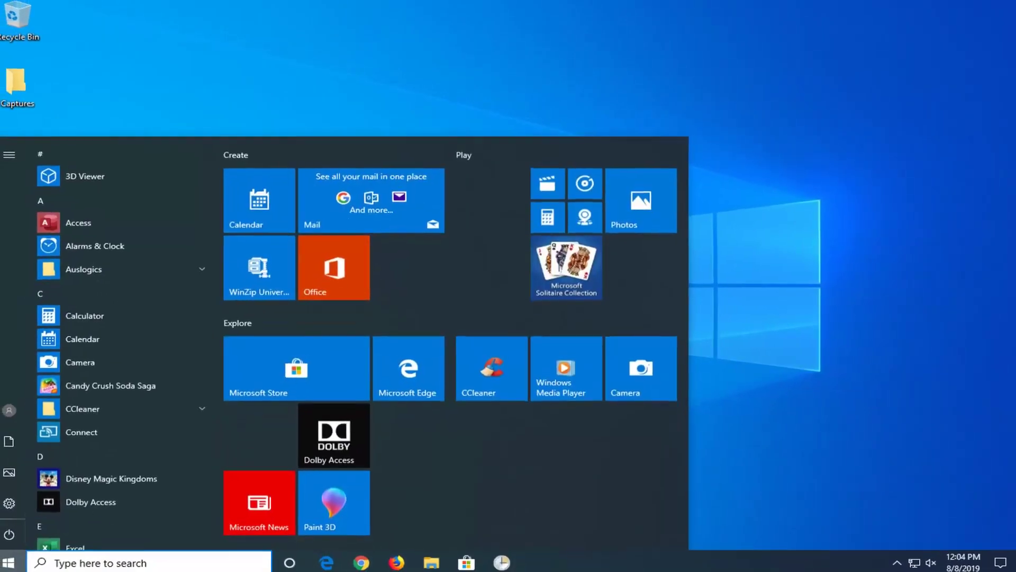
{"action": "type", "text": "d"}
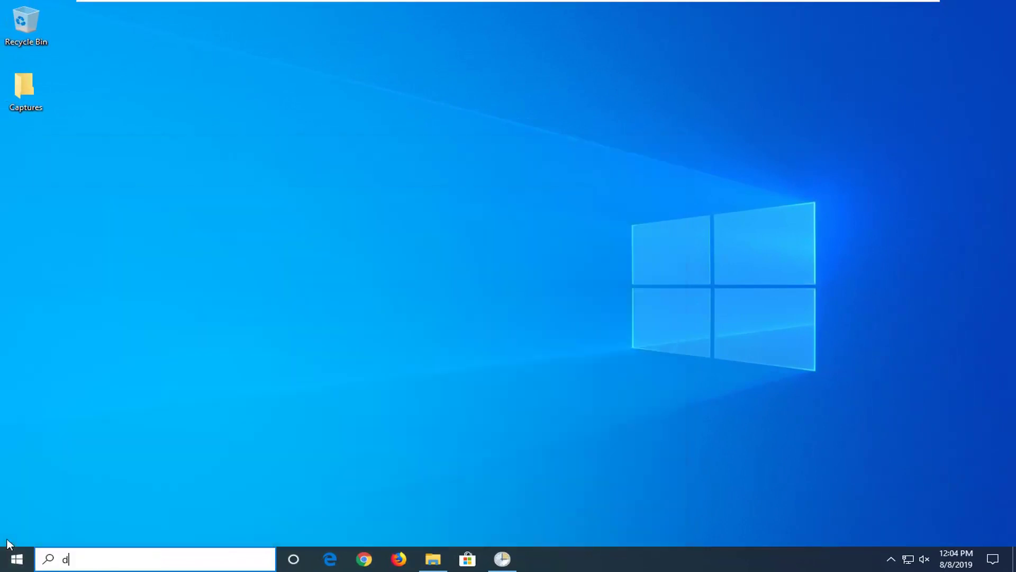
{"action": "type", "text": "evice manager"}
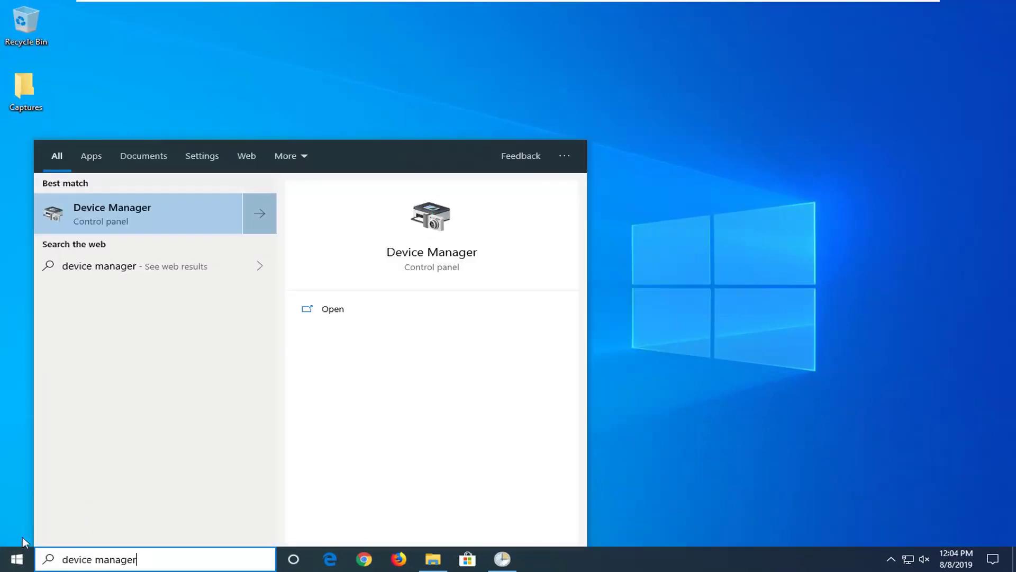
{"action": "left_click", "coordinate": [136, 213]}
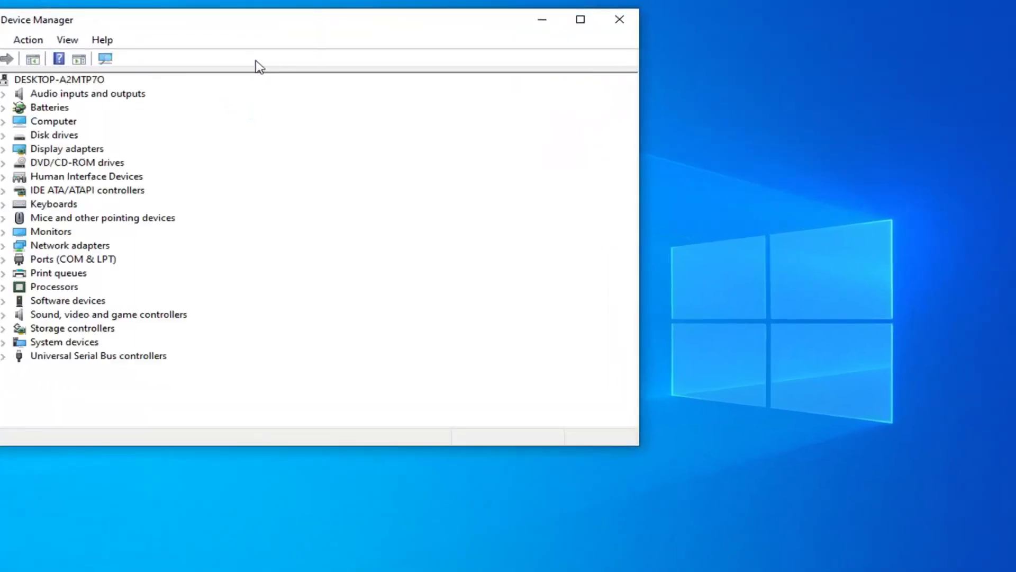
Expand Network adapters and open the Intel(R) 82574L Gigabit Network Connection's Properties.
{"action": "left_click_drag", "start_coordinate": [405, 25], "coordinate": [603, 88]}
{"action": "left_click", "coordinate": [295, 302]}
{"action": "left_click", "coordinate": [201, 302]}
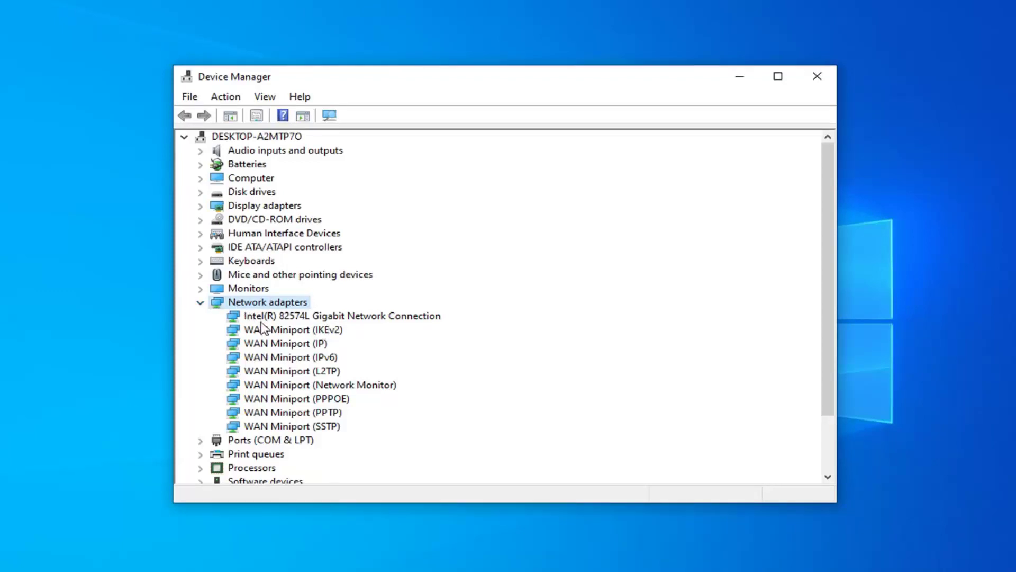
{"action": "right_click", "coordinate": [304, 319]}
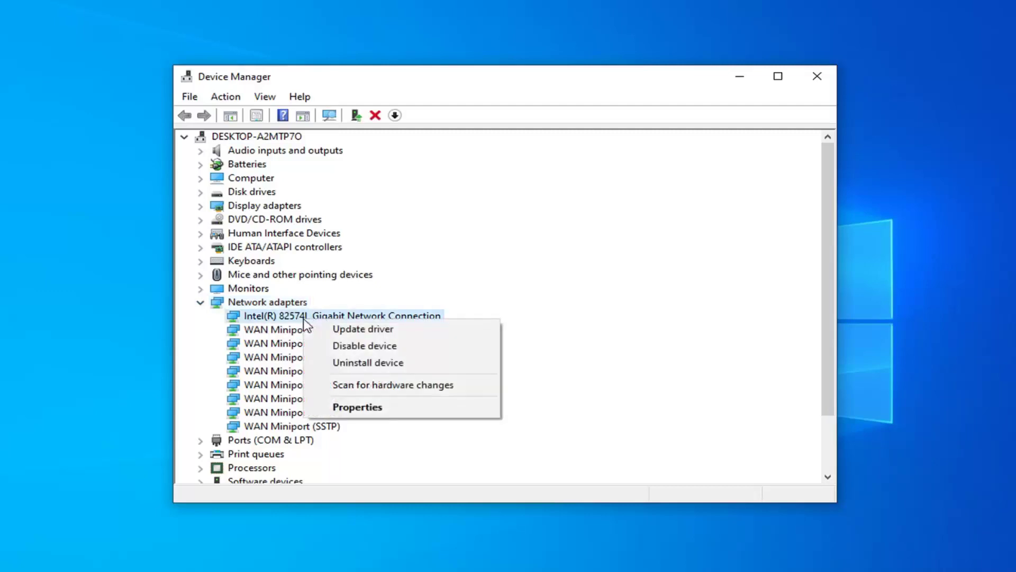
{"action": "left_click", "coordinate": [338, 407]}
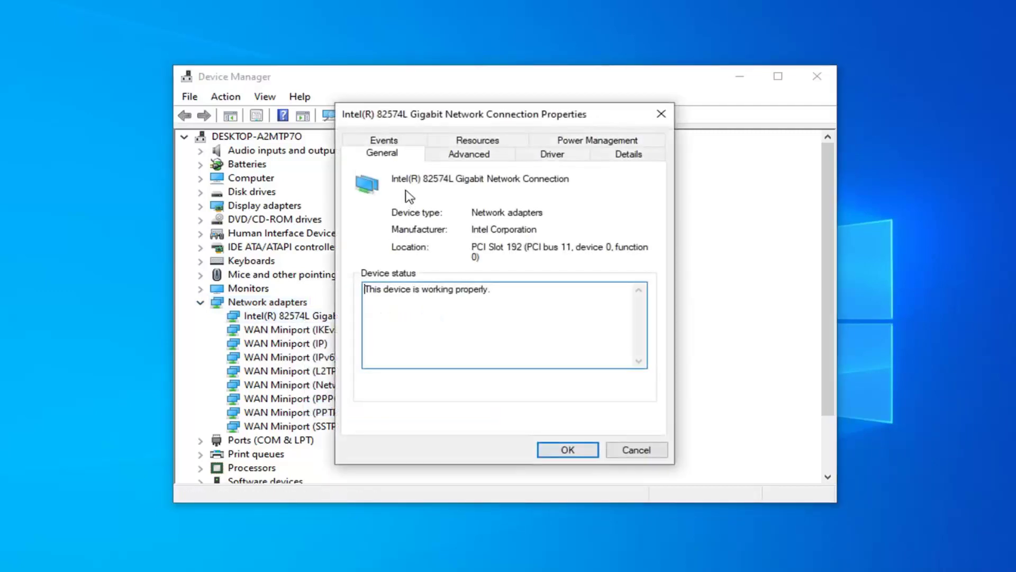
Leave Adaptive Inter-Frame Spacing at Disabled, confirm with OK, and close Device Manager.
{"action": "left_click", "coordinate": [459, 158]}
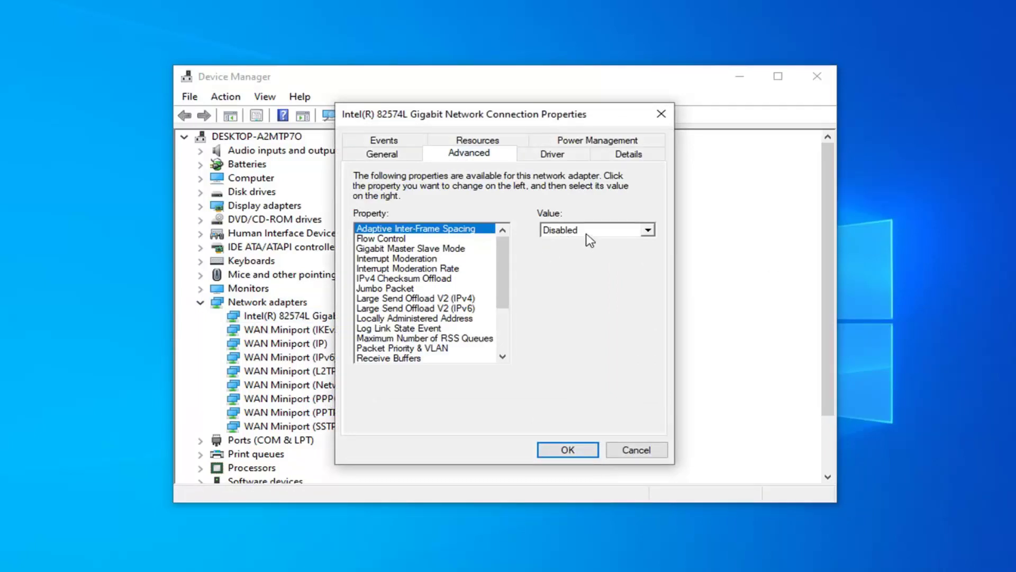
{"action": "left_click", "coordinate": [612, 231]}
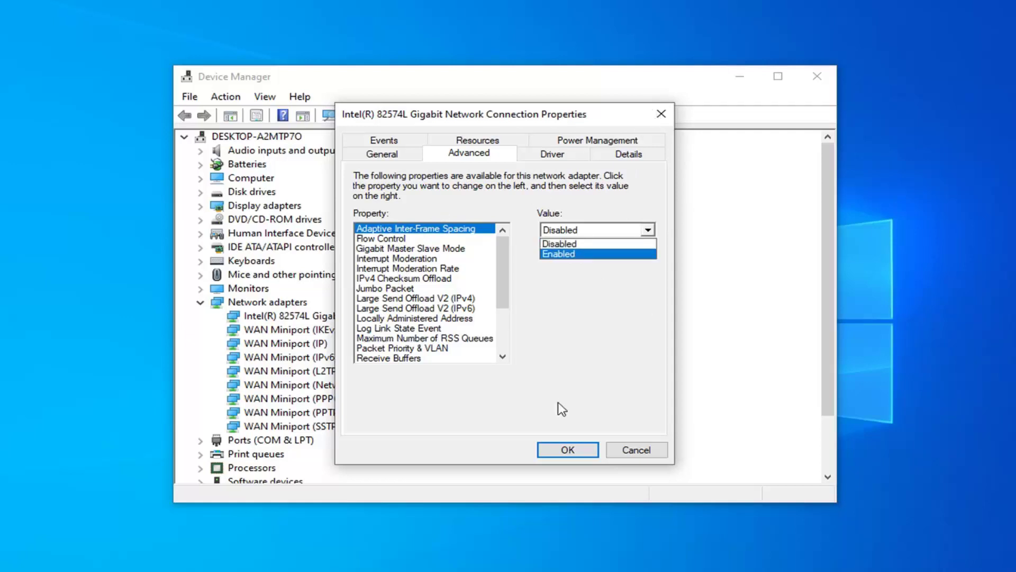
{"action": "left_click", "coordinate": [563, 466]}
{"action": "left_click", "coordinate": [562, 453]}
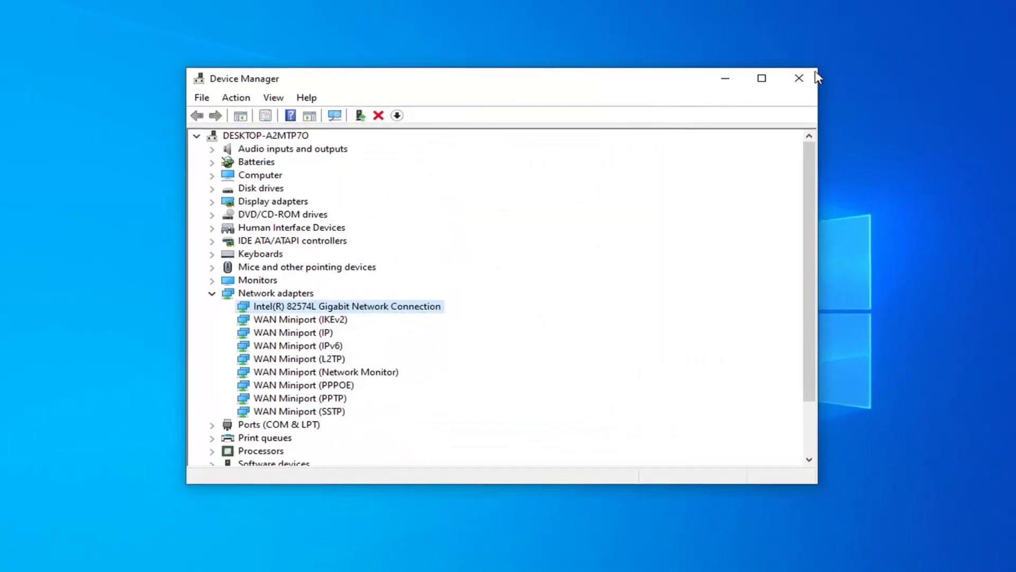
{"action": "left_click", "coordinate": [818, 77]}
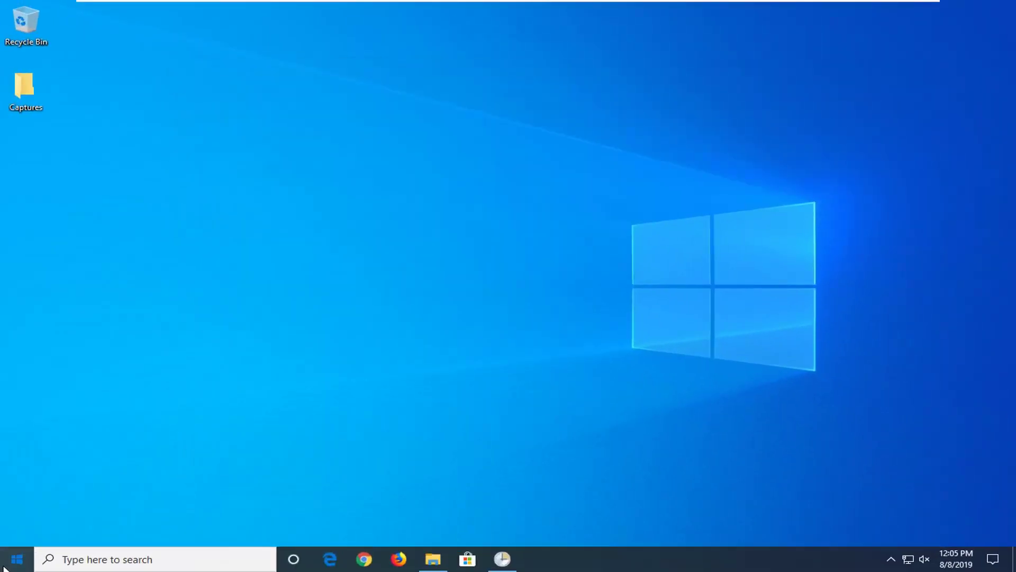
Search 'cmd' and run Command Prompt as administrator, approving the UAC prompt.
{"action": "left_click", "coordinate": [6, 569]}
{"action": "type", "text": "cmd"}
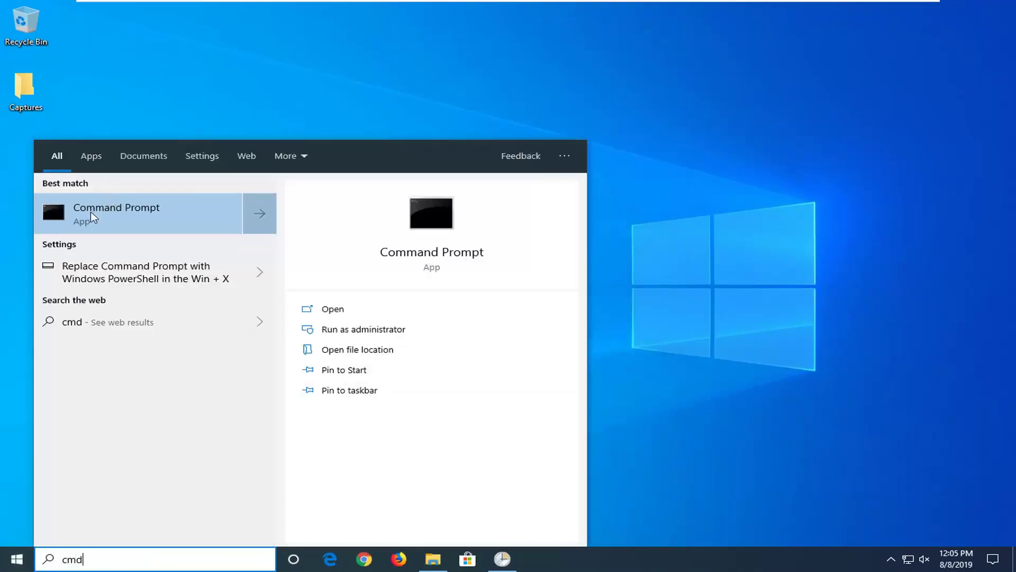
{"action": "right_click", "coordinate": [91, 212]}
{"action": "left_click", "coordinate": [147, 226]}
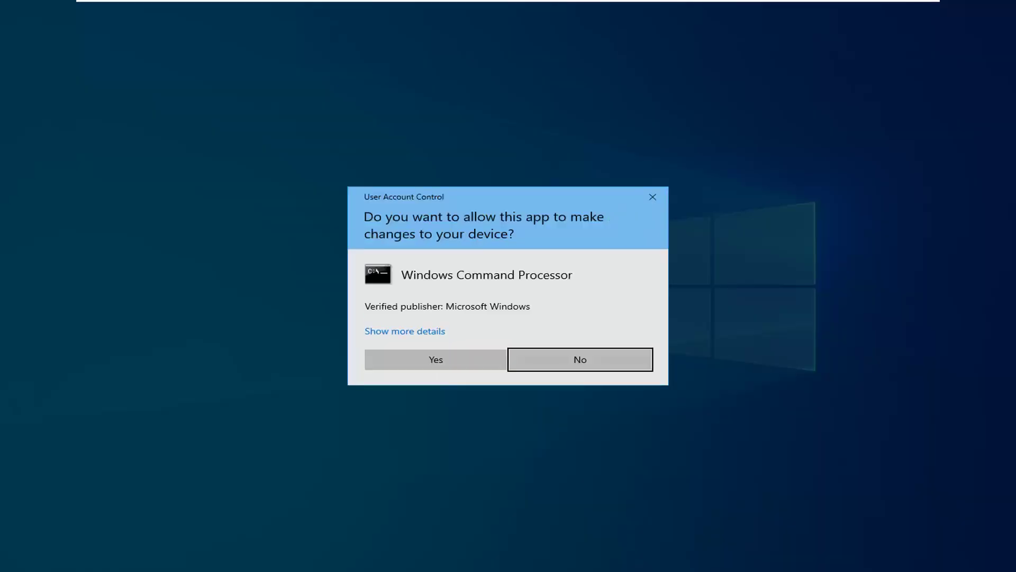
{"action": "left_click", "coordinate": [433, 364]}
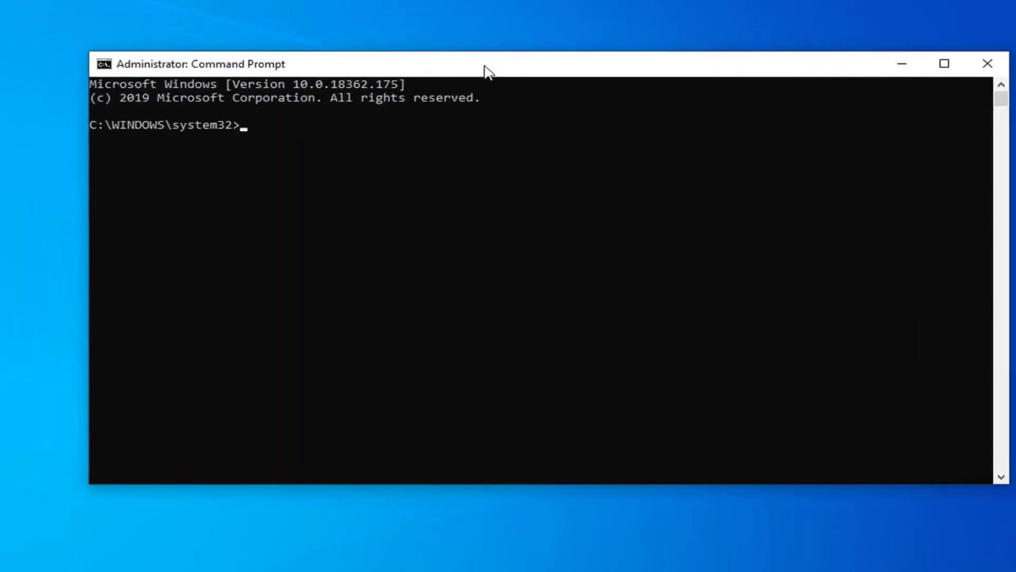
Run 'ipconfig /flushdns' to clear the DNS resolver cache.
{"action": "type", "text": "ipconfig"}
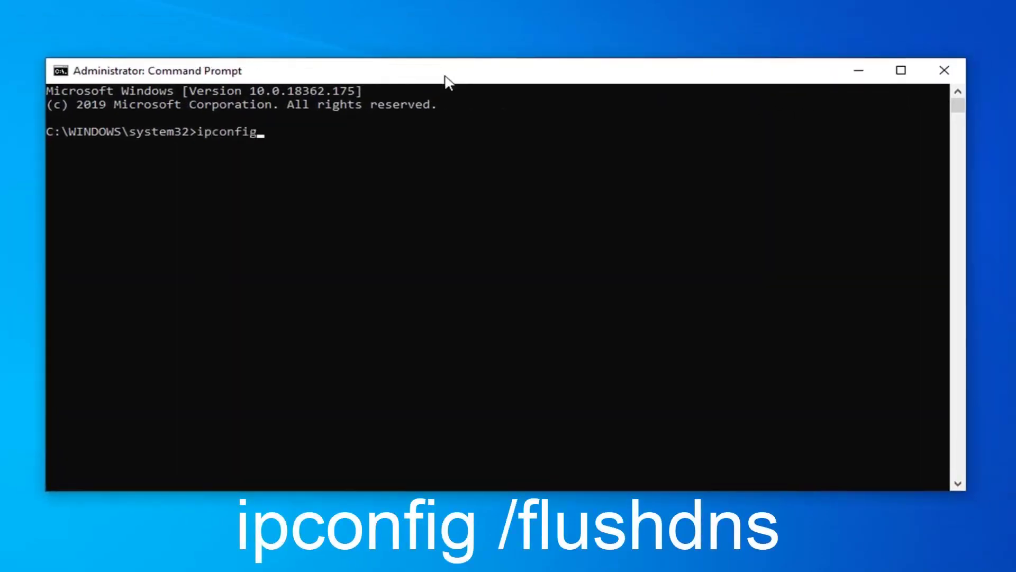
{"action": "type", "text": " /flushdns"}
{"action": "key", "text": "Return"}
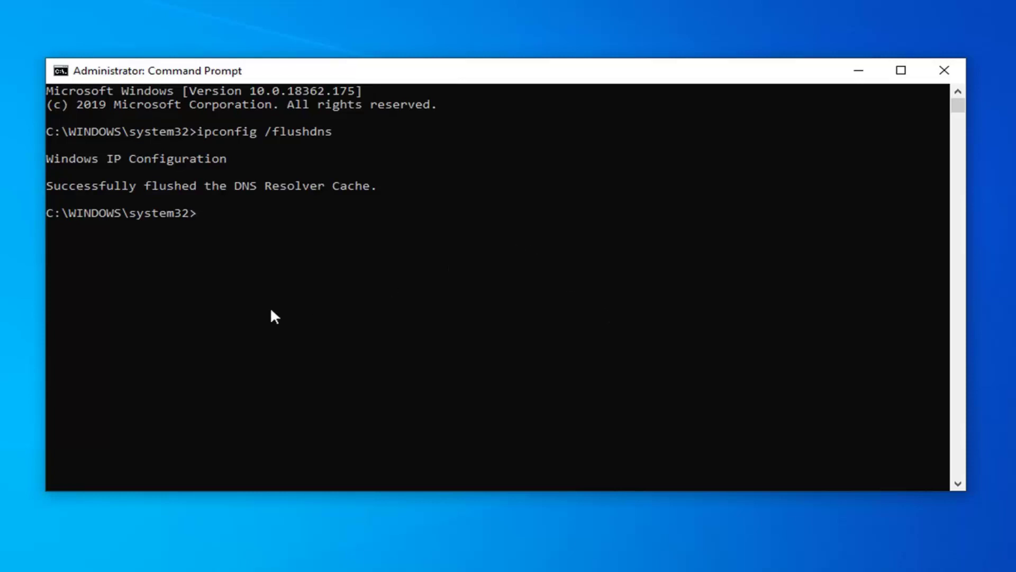
Run 'netsh winsock reset' to reset the Winsock catalog.
{"action": "type", "text": "netsh"}
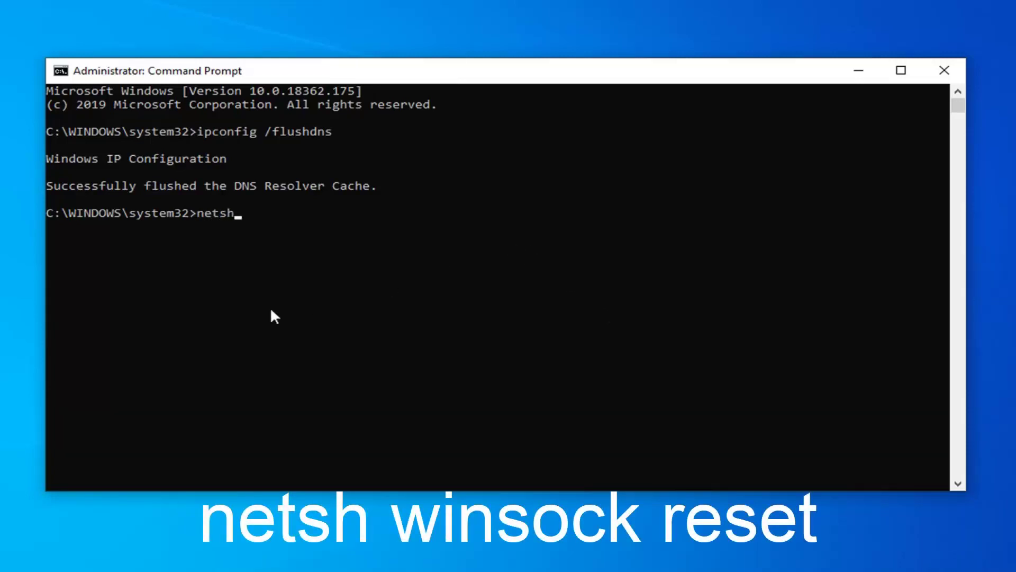
{"action": "type", "text": " winsock reset"}
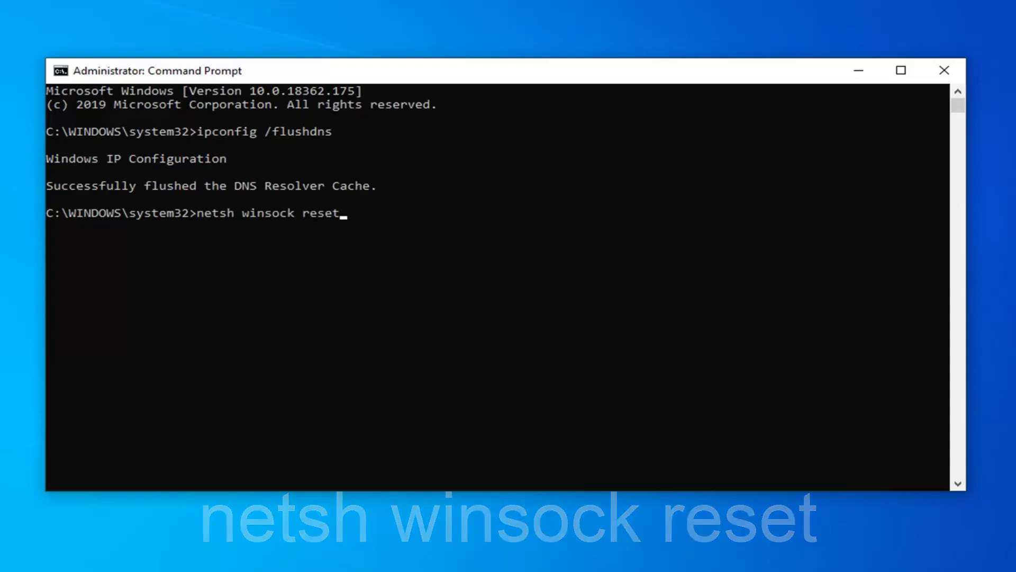
{"action": "key", "text": "Return"}
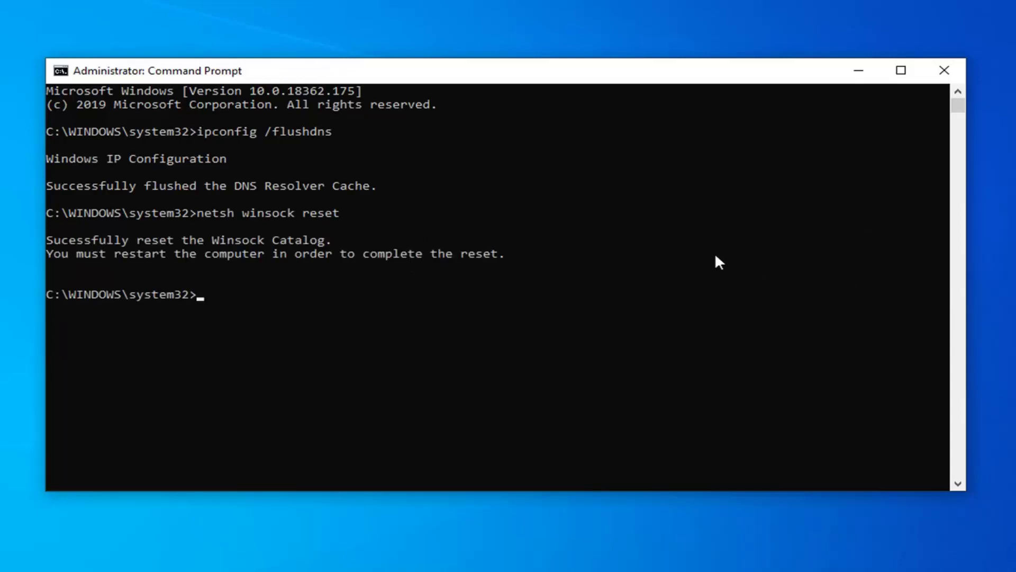
{"action": "left_click", "coordinate": [953, 73]}
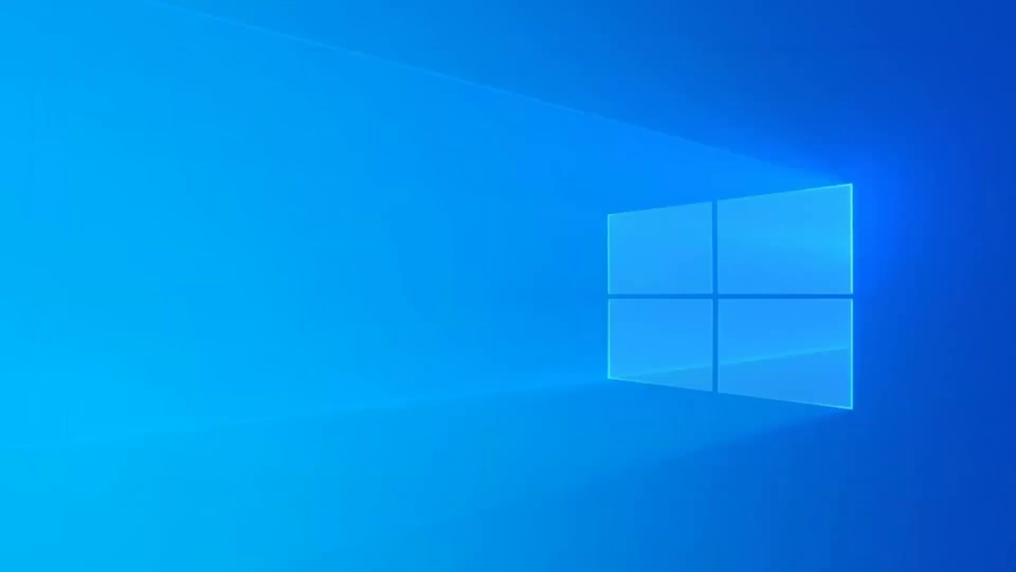